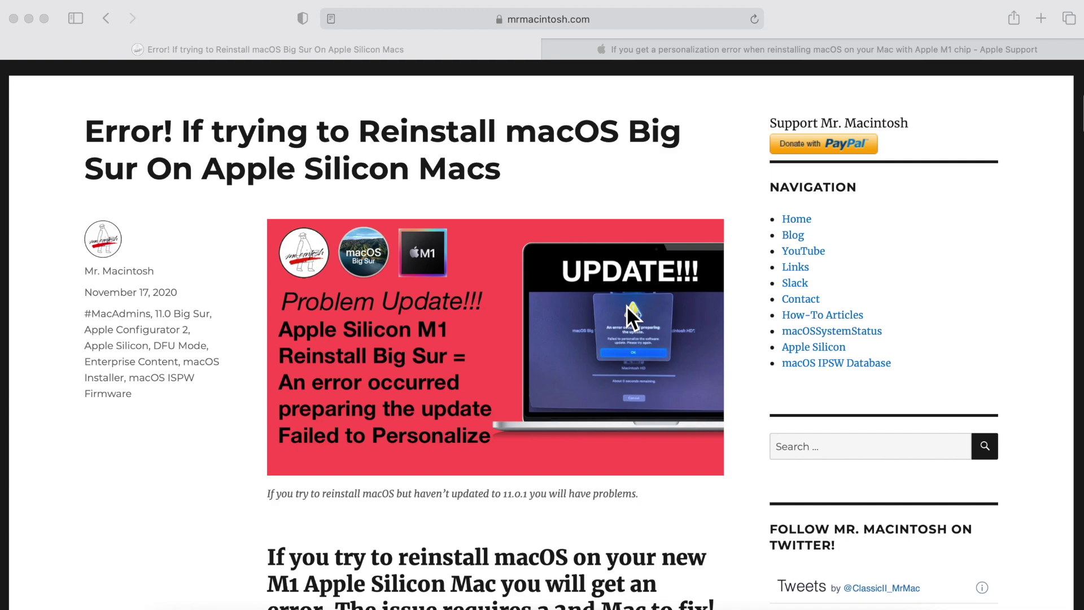
- Scroll the Big Sur reinstall article past its header image to the update notes
scroll(626, 306, "down", 15)
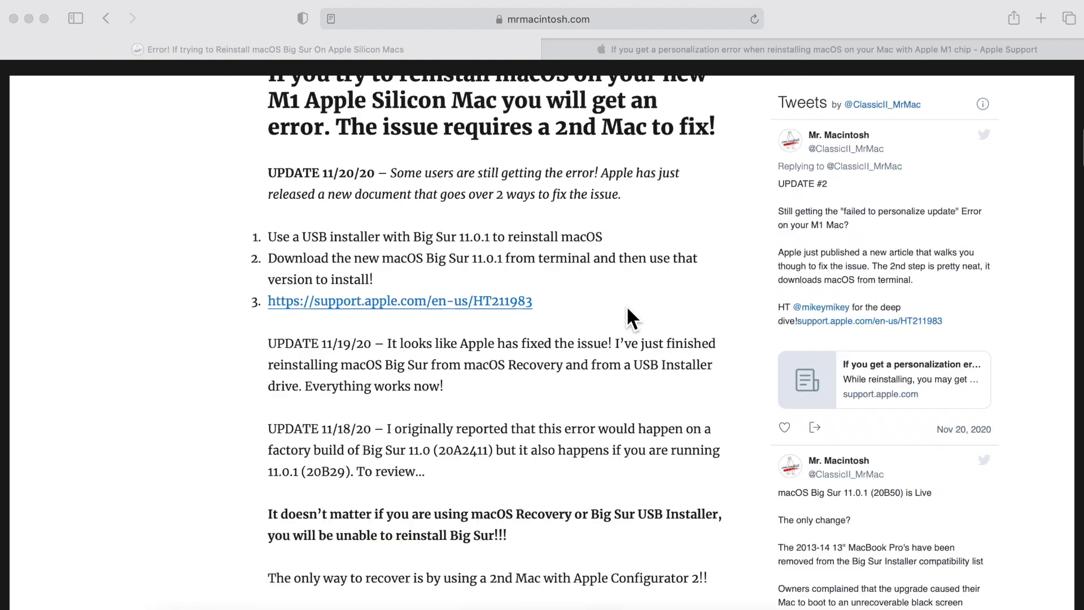
scroll(625, 305, "down", 3)
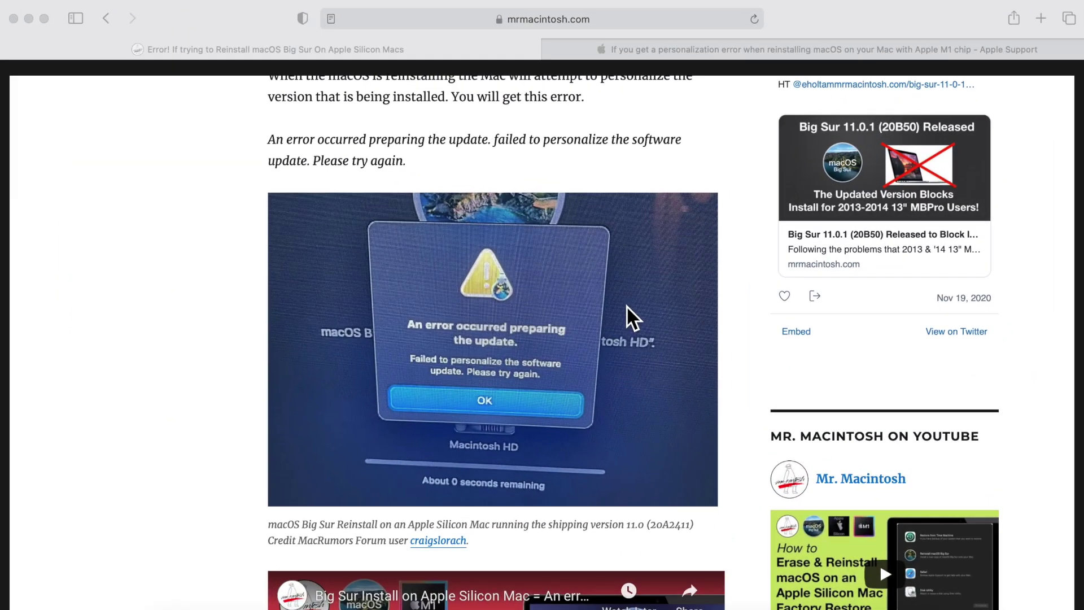
- Scroll the article back up and briefly highlight the first fix about a USB installer
scroll(624, 286, "up", 10)
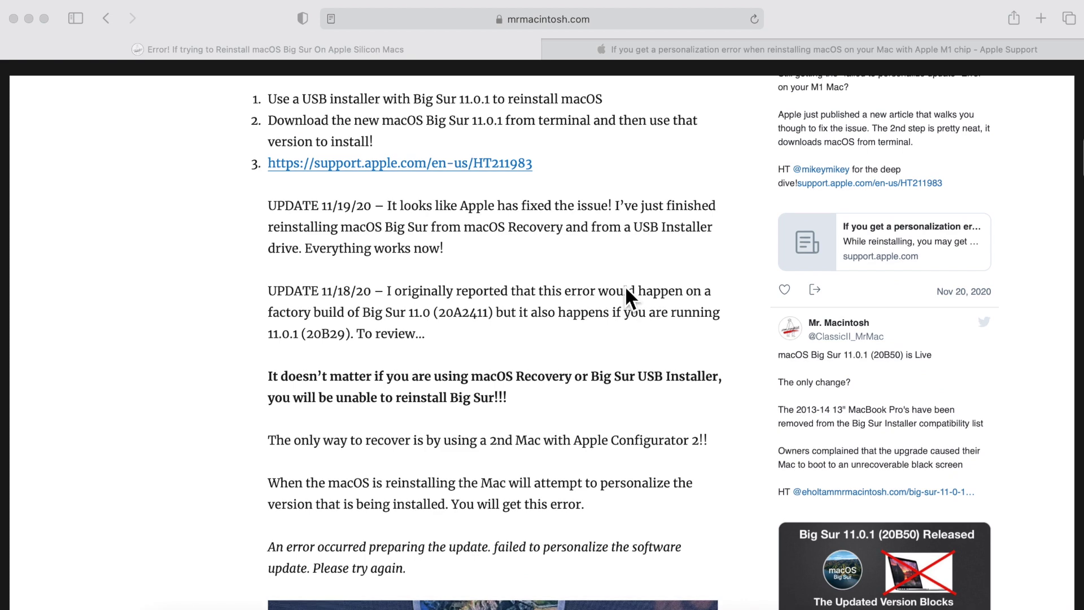
scroll(674, 166, "up", 1)
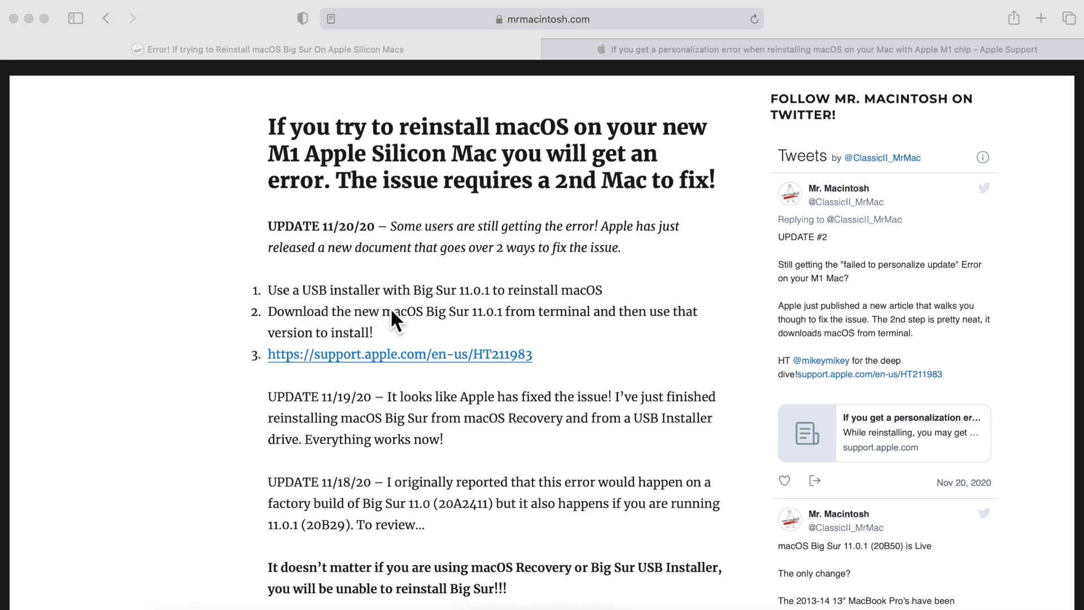
left_click(432, 282)
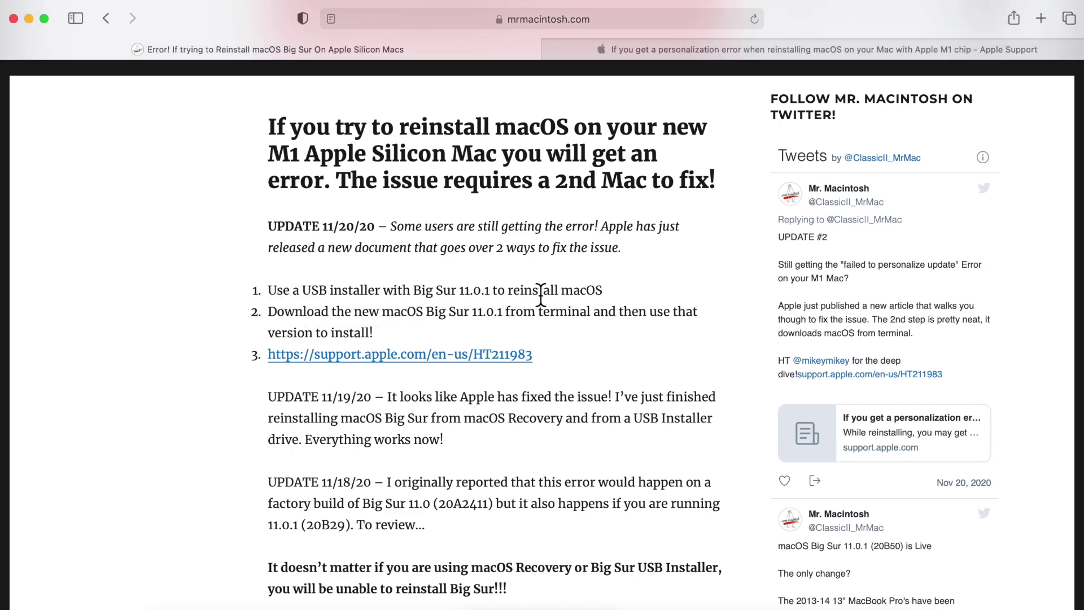
left_click_drag(621, 290, 265, 290)
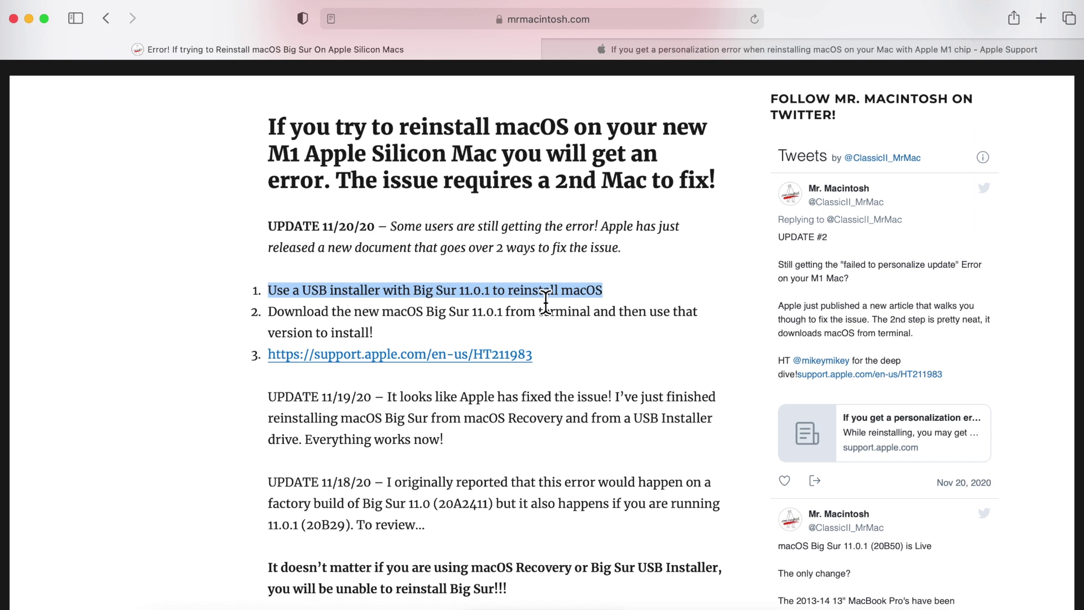
left_click(406, 322)
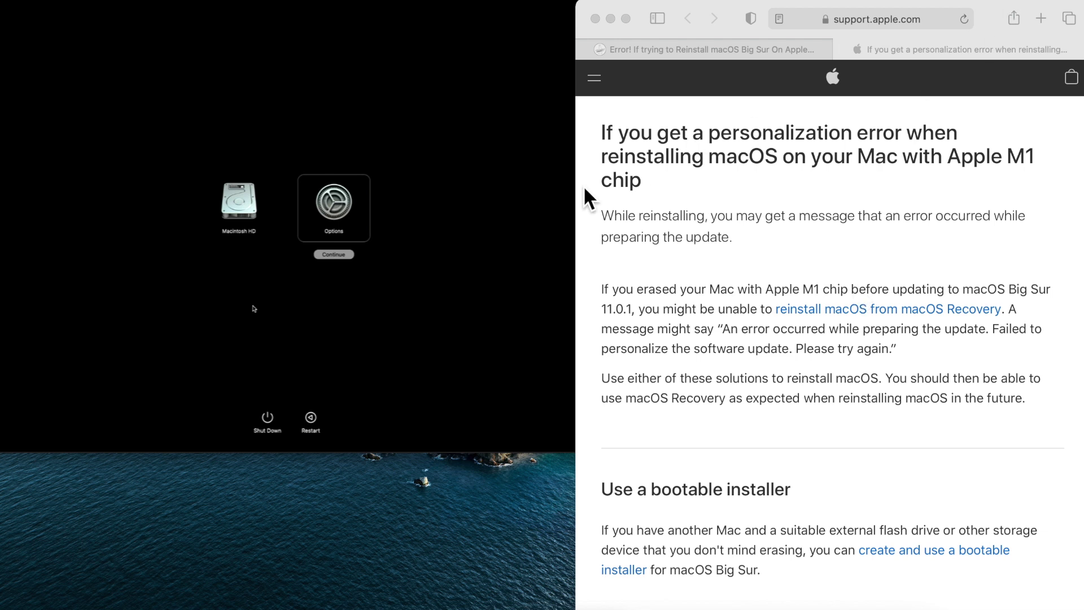
mouse_move(435, 343)
scroll(638, 358, "down", 5)
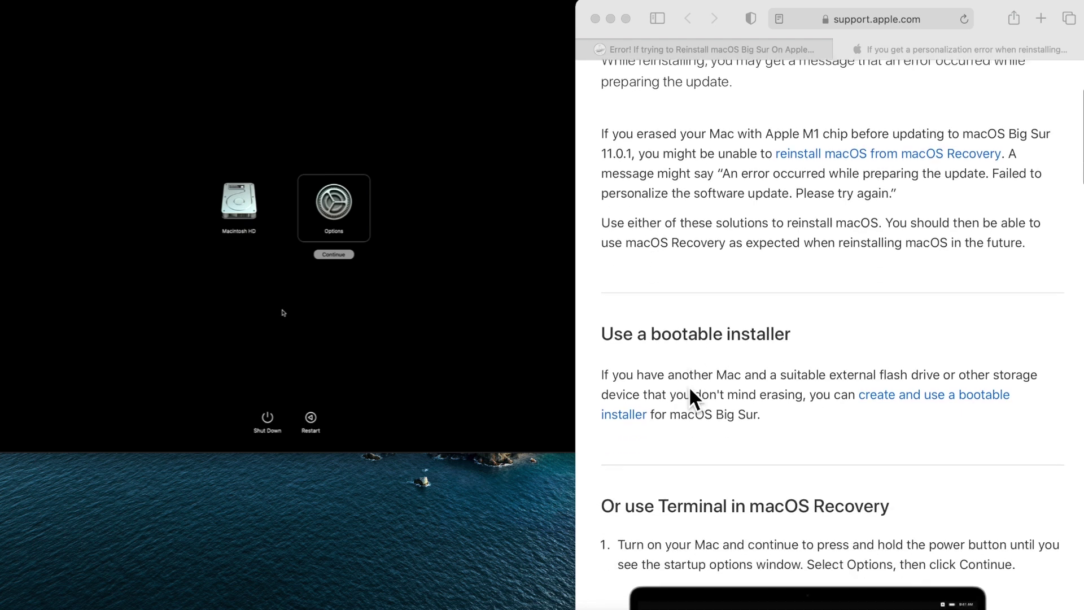
- Choose Options on the Mac's startup options screen
mouse_move(262, 276)
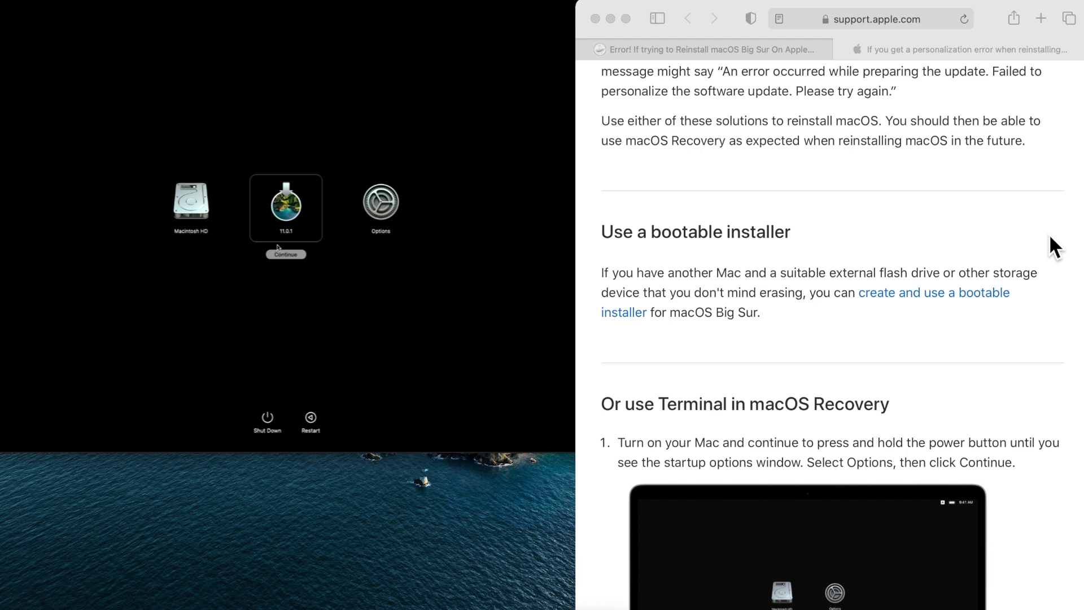
left_click(373, 215)
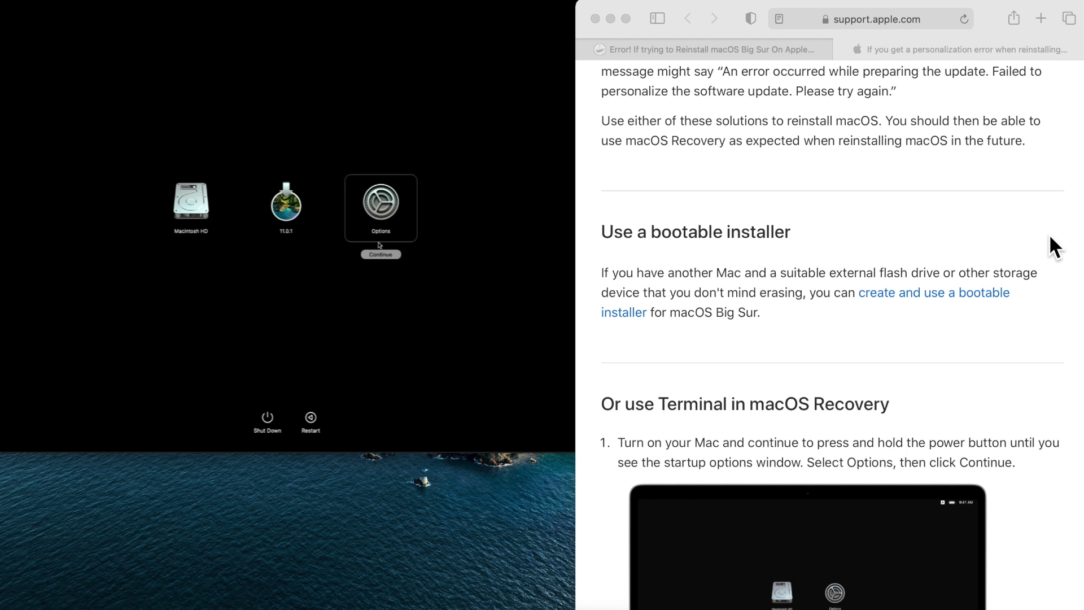
- Boot into macOS Recovery from Options while scrolling the support article to its Terminal steps
left_click(379, 254)
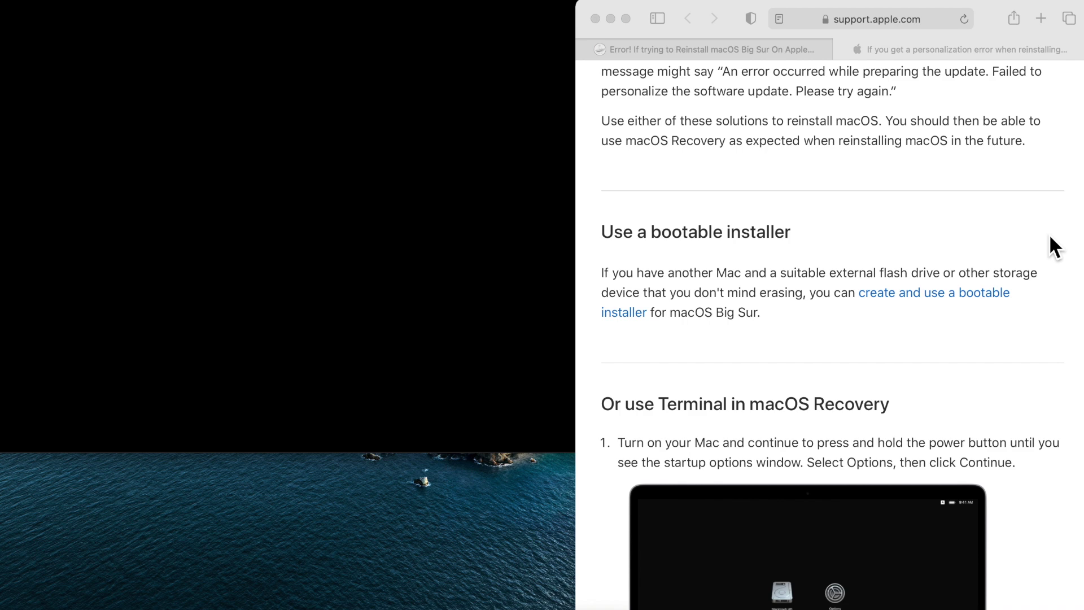
scroll(1050, 237, "down", 5)
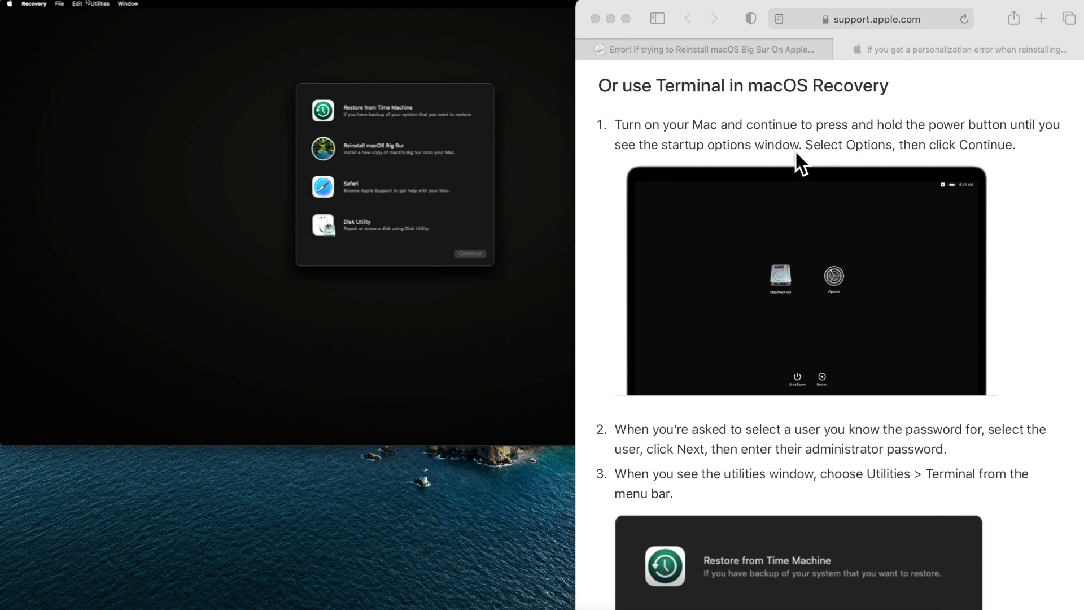
scroll(938, 302, "down", 6)
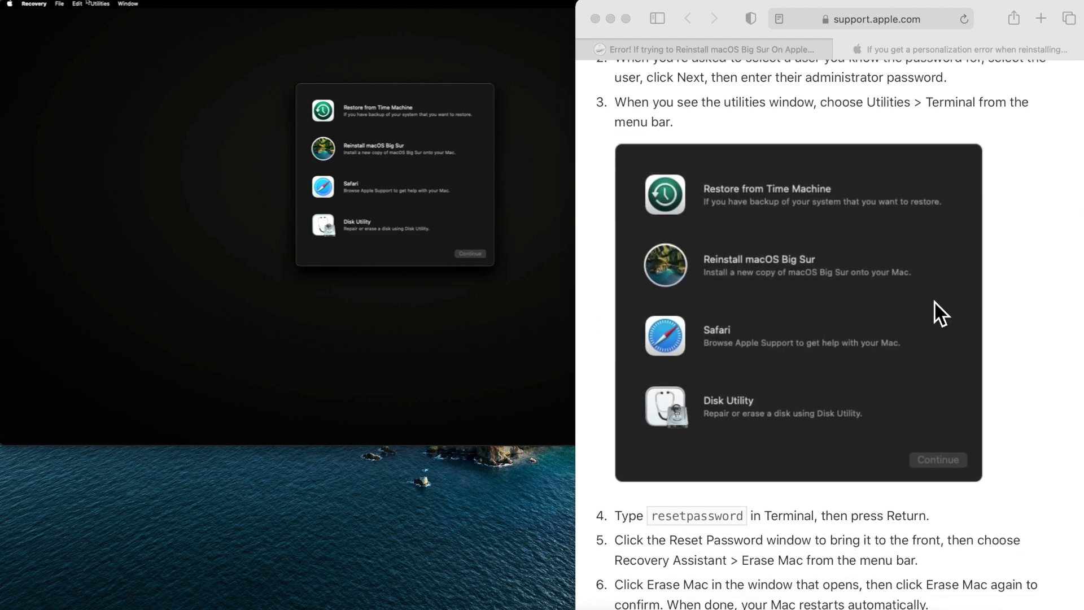
scroll(915, 376, "down", 2)
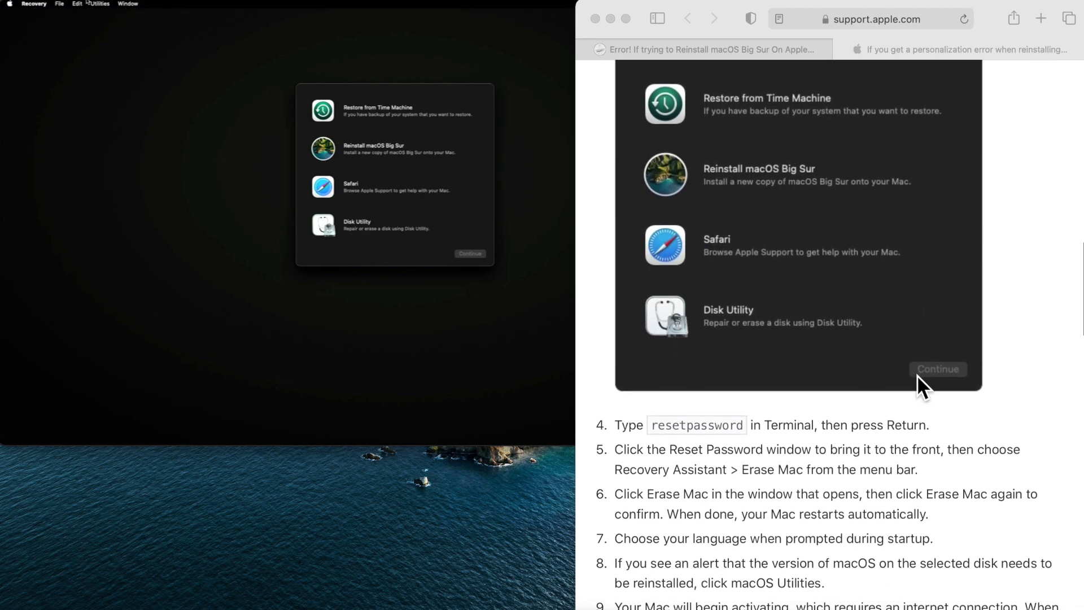
scroll(917, 376, "up", 2)
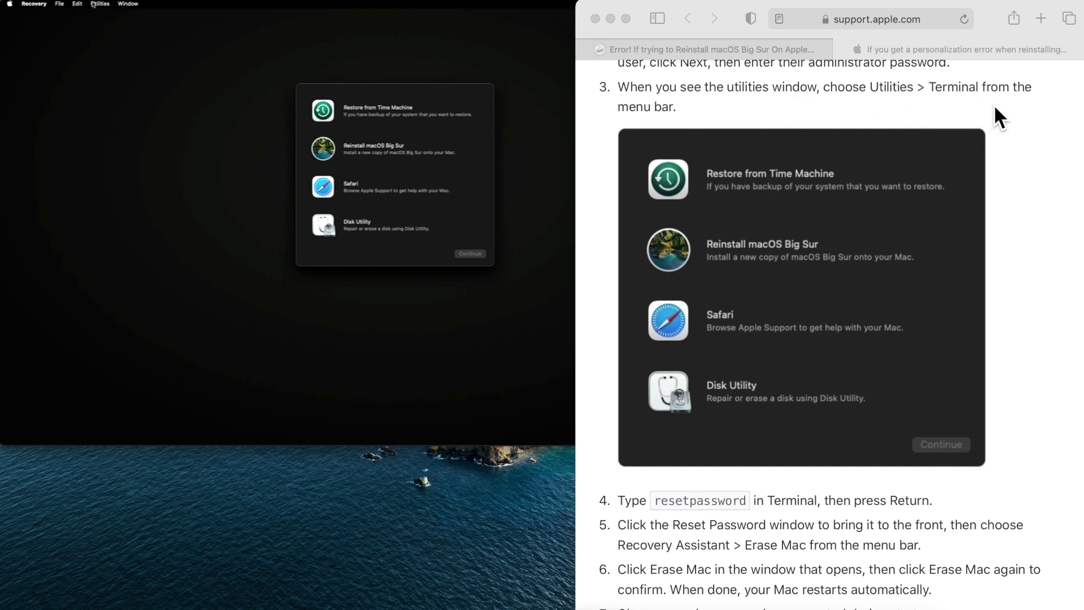
left_click(94, 3)
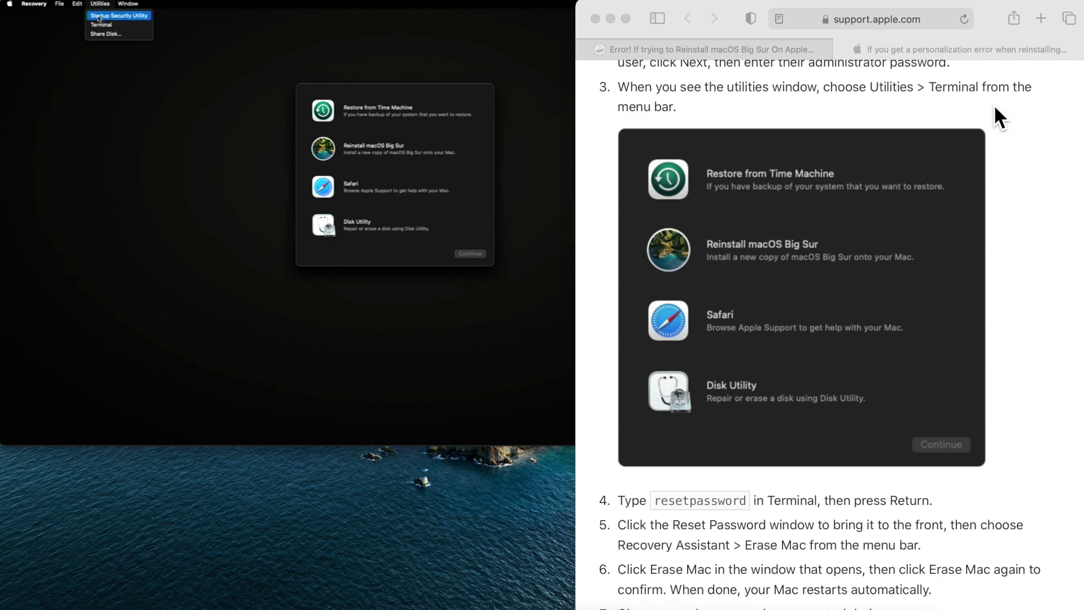
- Run resetpassword in a Recovery Terminal, close Terminal, and bring Reset Password forward
left_click(102, 25)
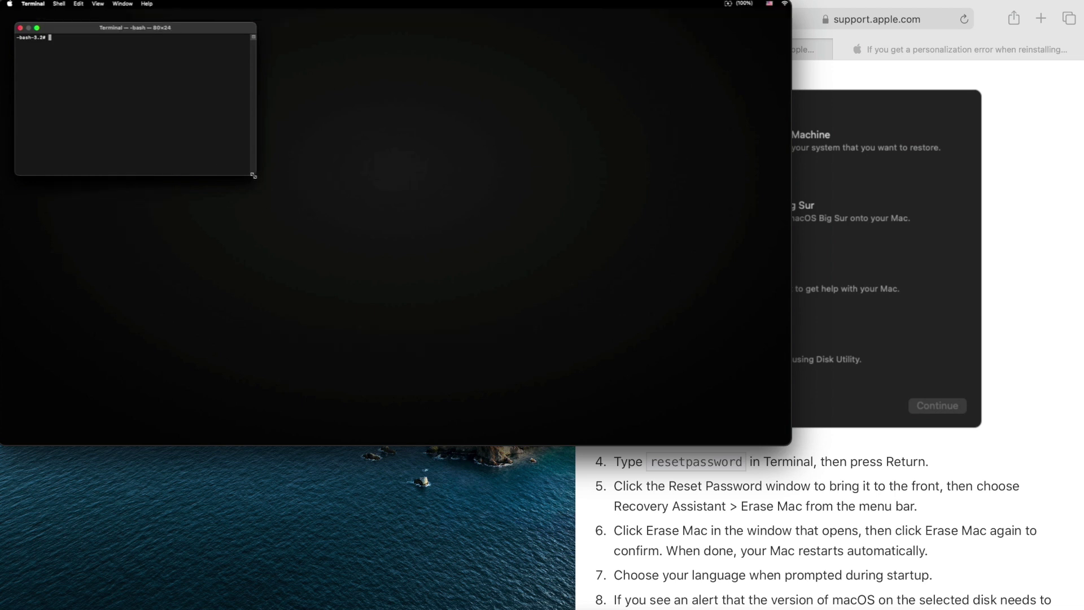
left_click_drag(255, 176, 435, 309)
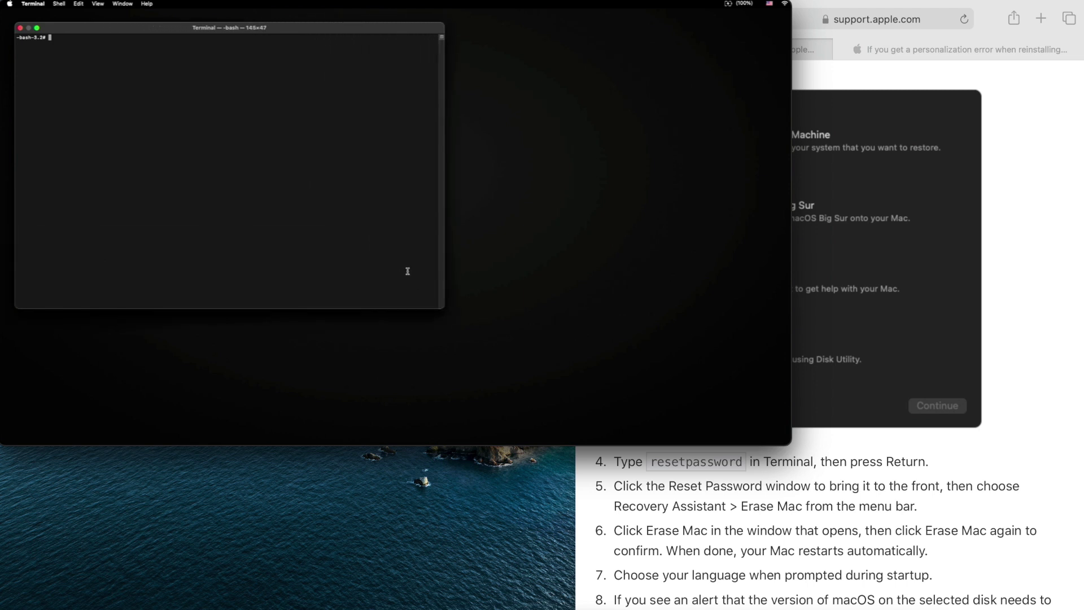
type("resetpassword")
key("Return")
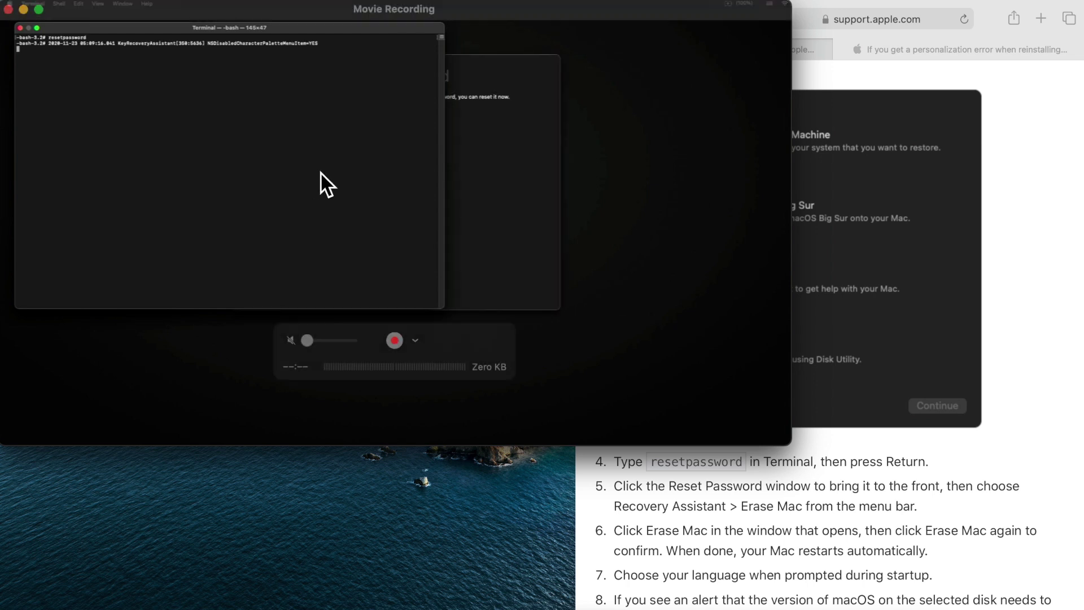
left_click(21, 29)
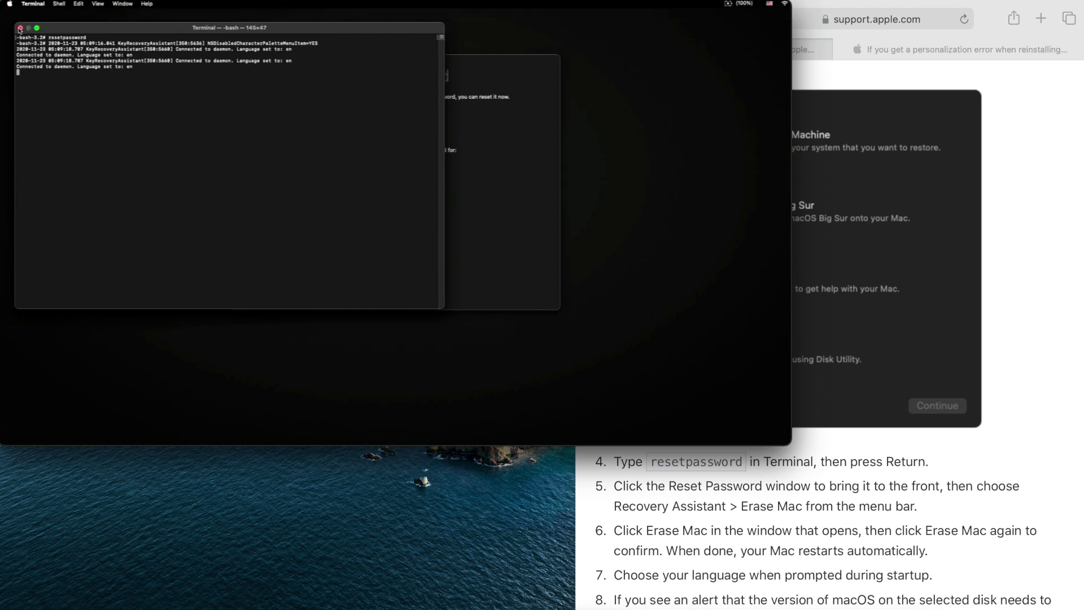
left_click(283, 94)
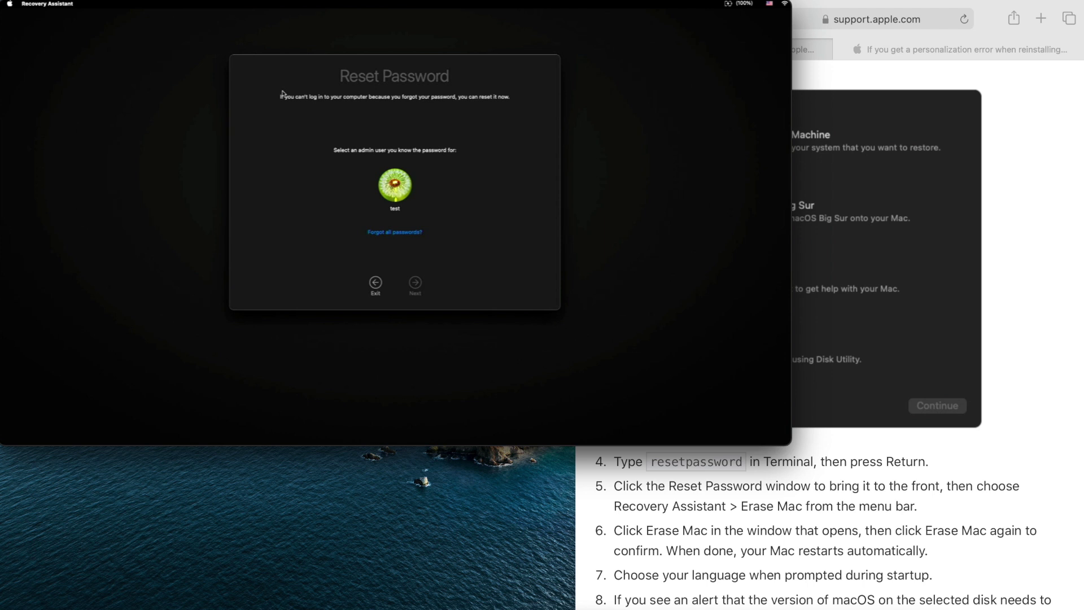
- Select the admin user, then run Erase Mac from Recovery Assistant and confirm the erase
left_click(390, 179)
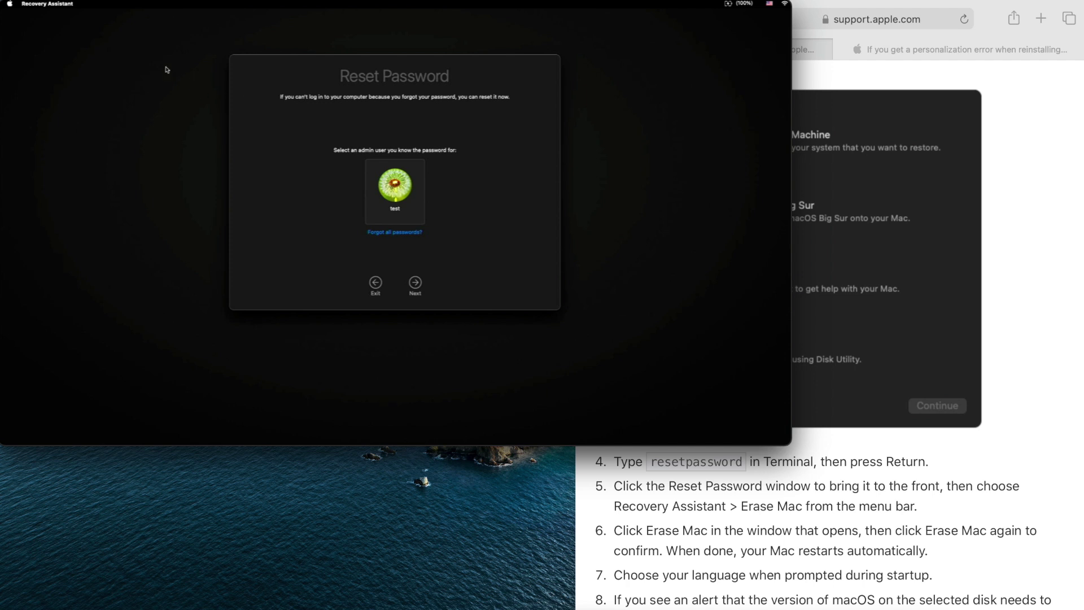
left_click(52, 4)
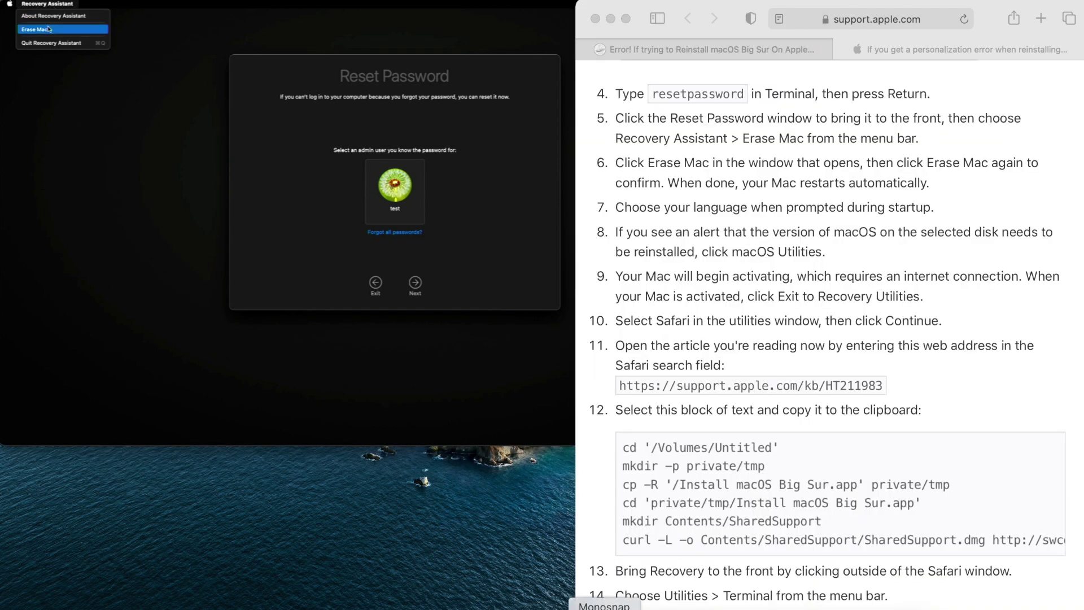
left_click(48, 29)
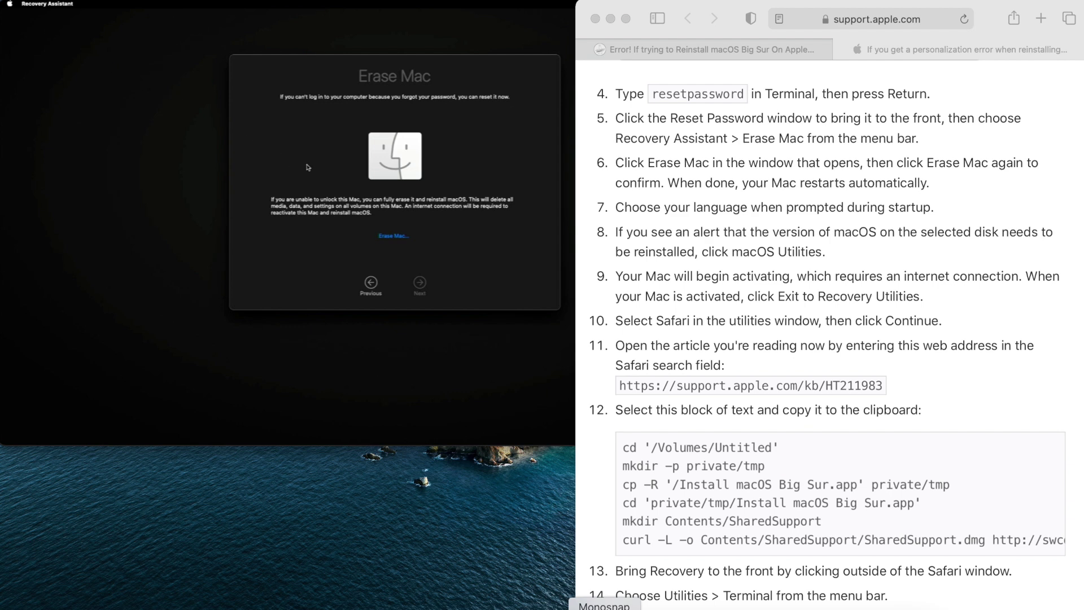
left_click(393, 237)
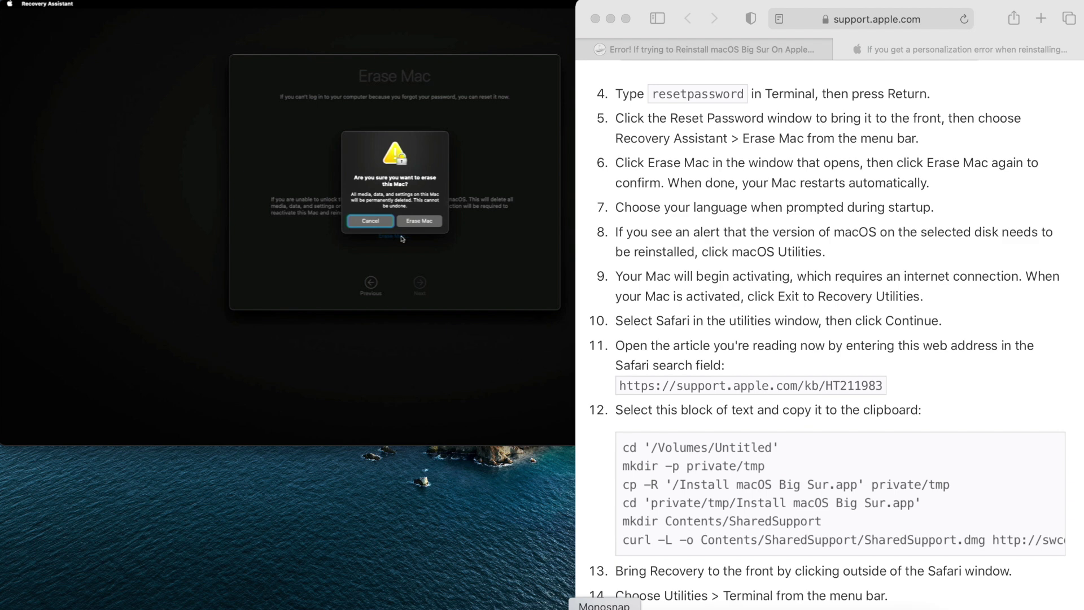
left_click(416, 222)
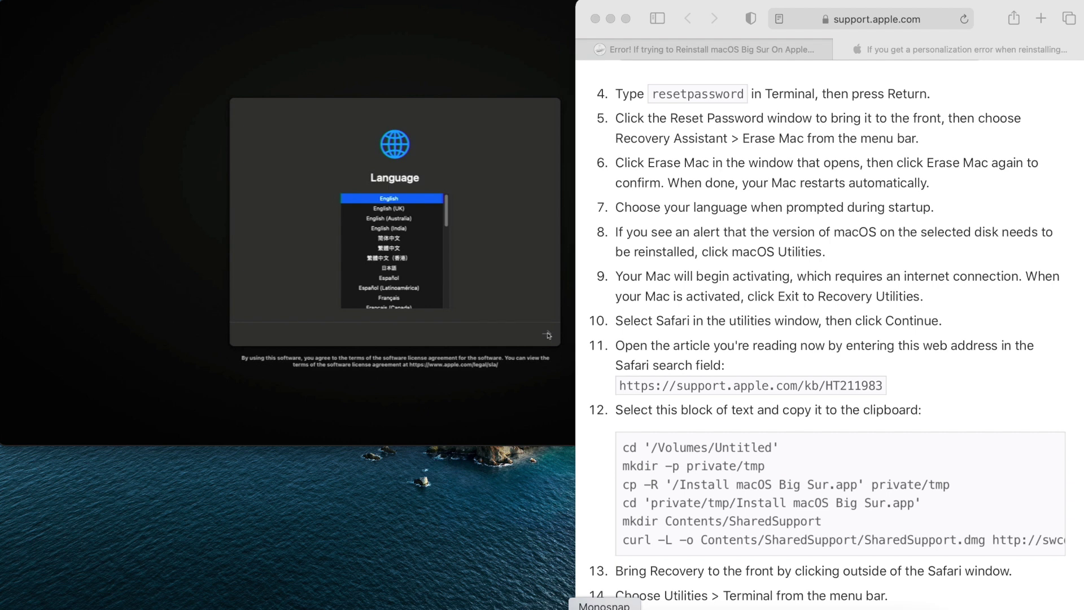
- Continue with English as the language after the restart
left_click(548, 335)
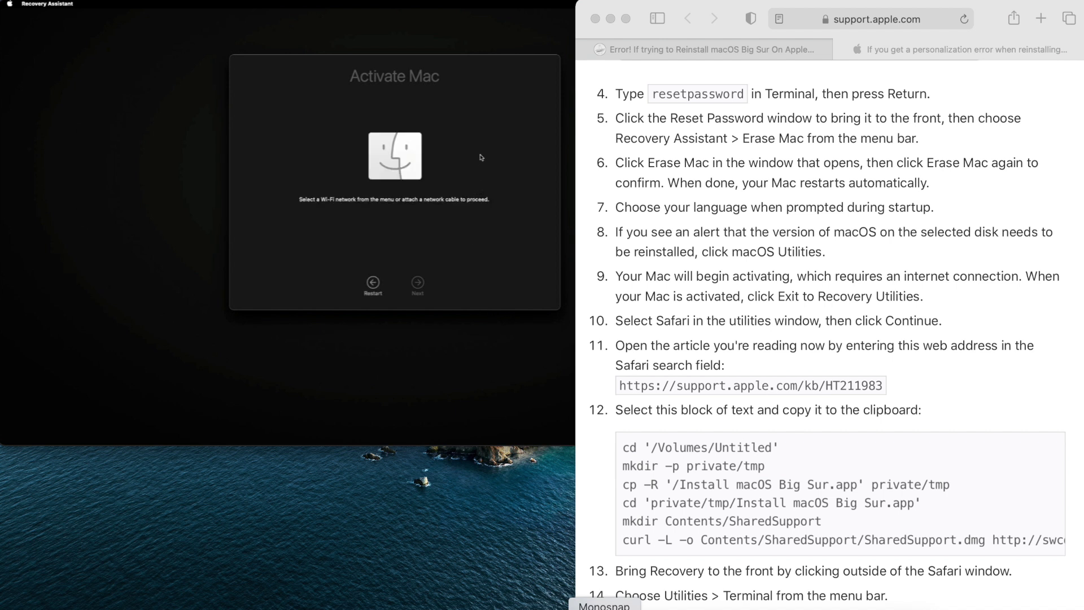
- Once the Mac reports it is activated, exit to Recovery Utilities
left_click(489, 38)
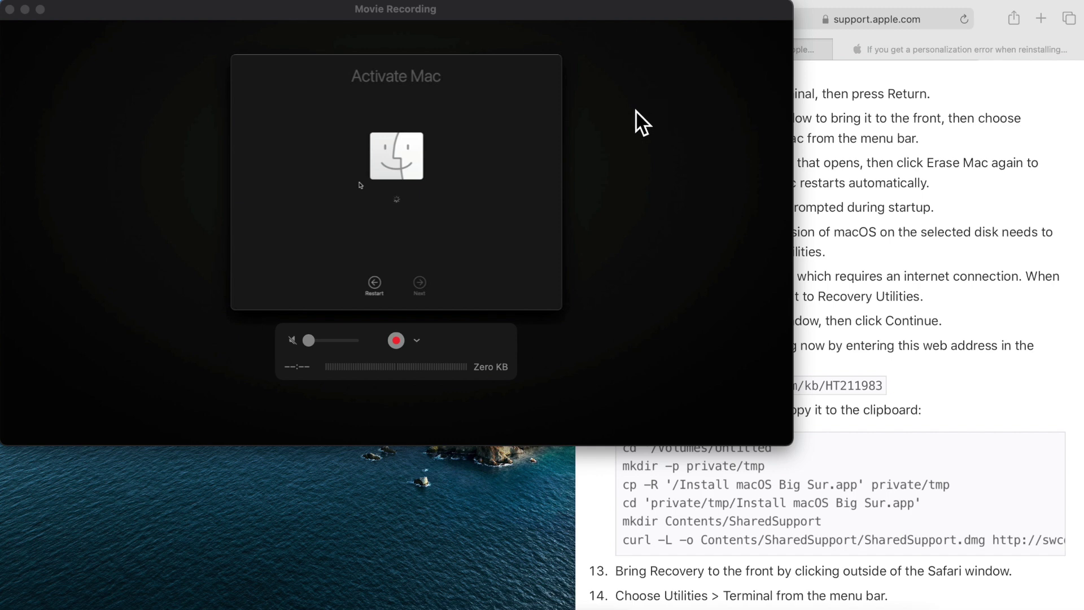
left_click(831, 135)
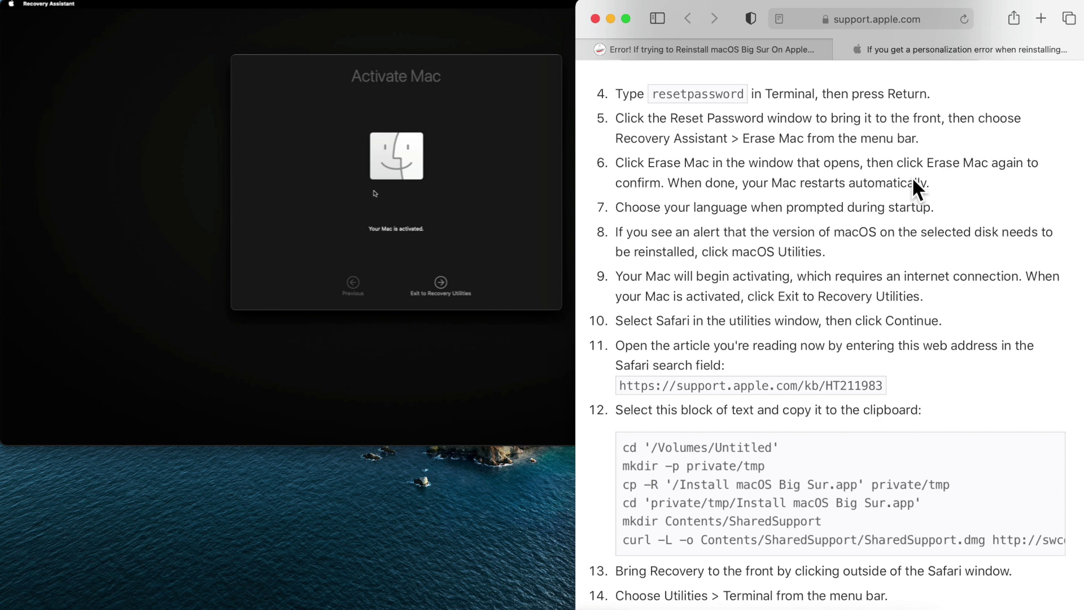
left_click(441, 282)
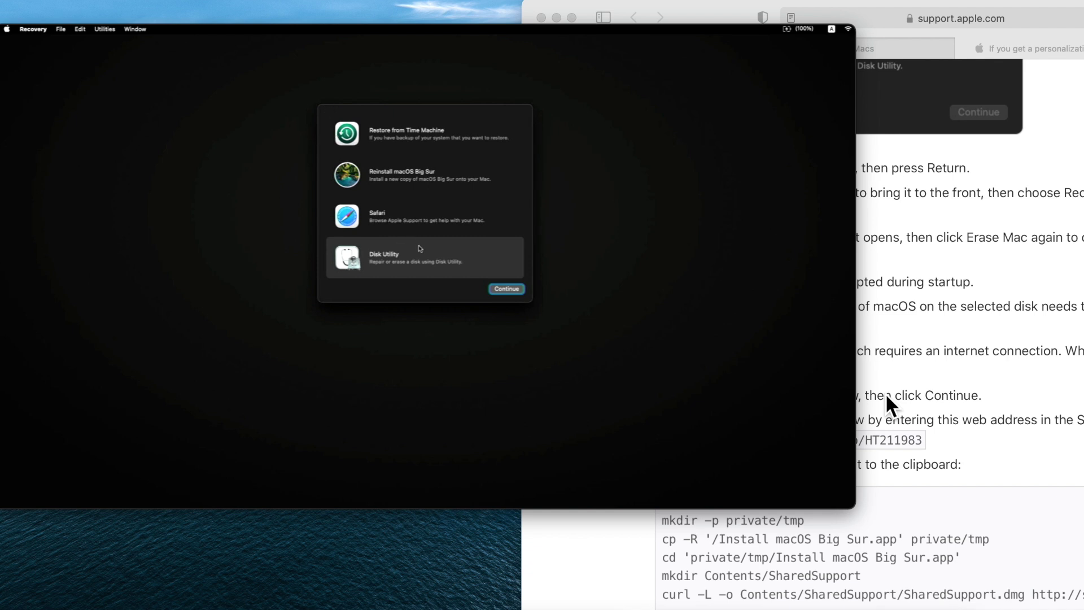
- Erase the internal Untitled volume in Disk Utility, naming it 'Macintosh HD'
left_click(508, 289)
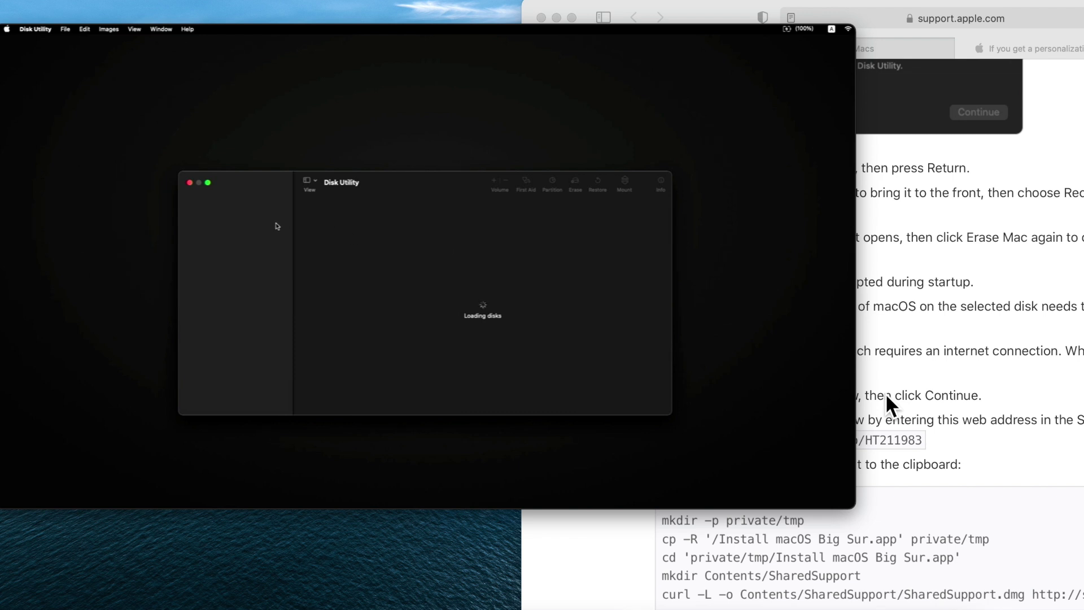
left_click(253, 213)
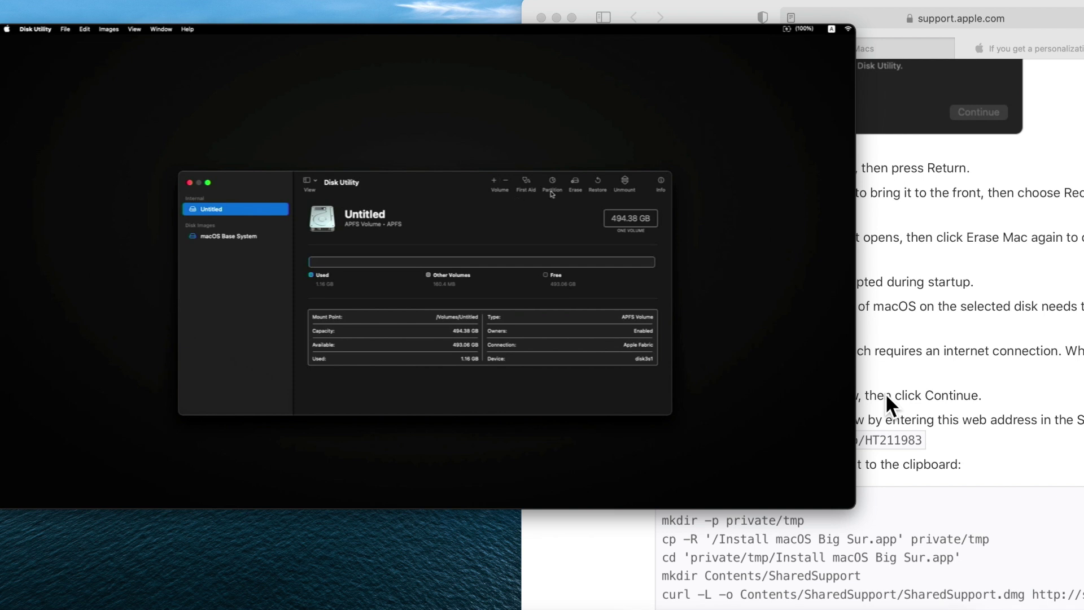
left_click(571, 181)
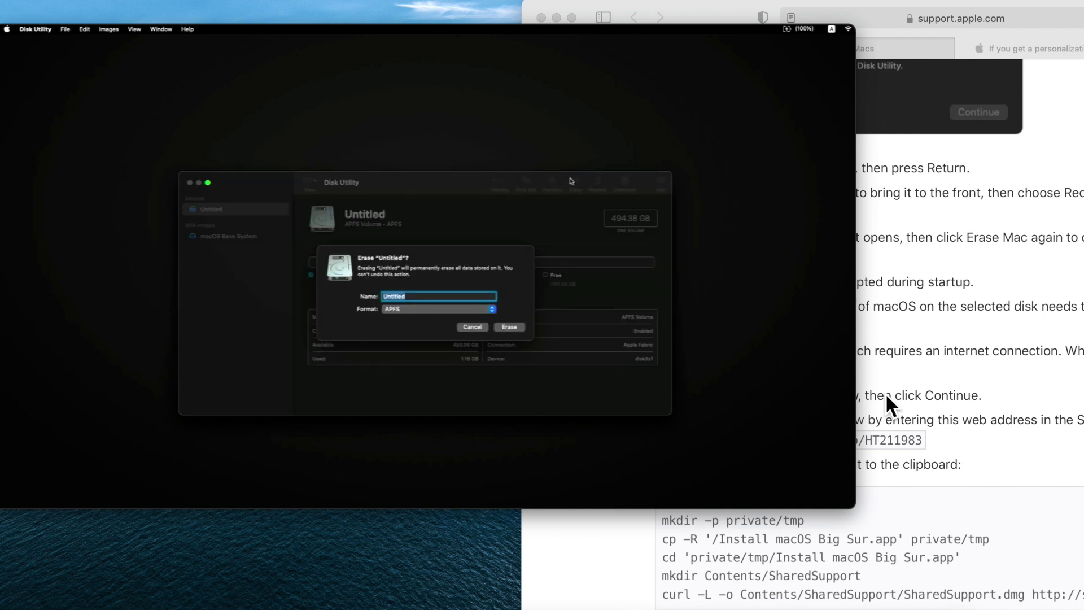
type("Macintosh HD")
key("Return")
left_click(507, 310)
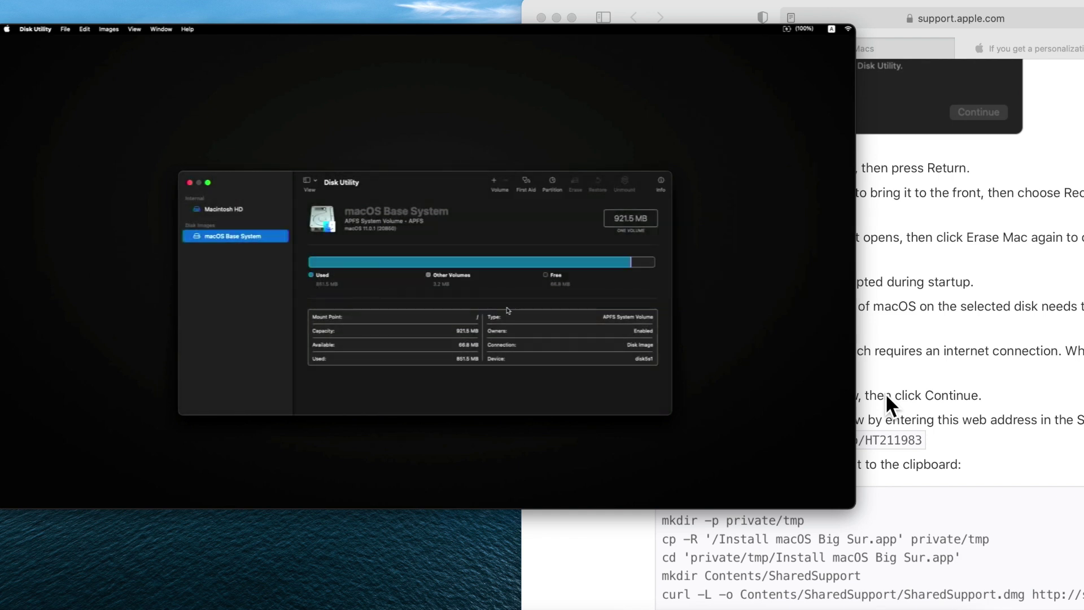
- Quit Disk Utility and launch the Reinstall macOS Big Sur installer
key("super+q")
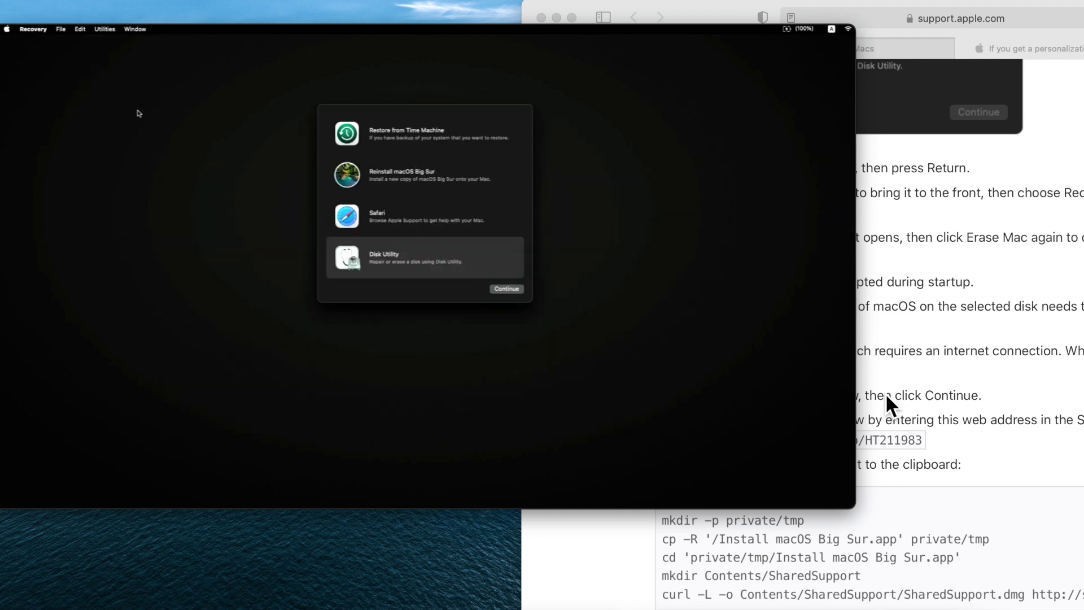
left_click(361, 170)
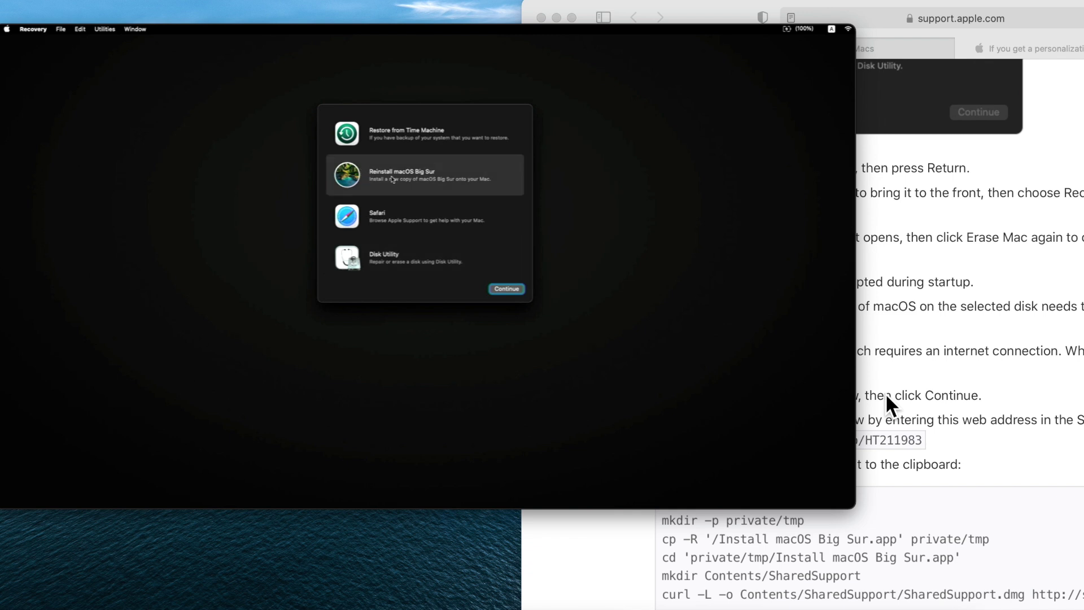
key("Return")
- Agree to the license and start installing Big Sur onto Macintosh HD
left_click(427, 343)
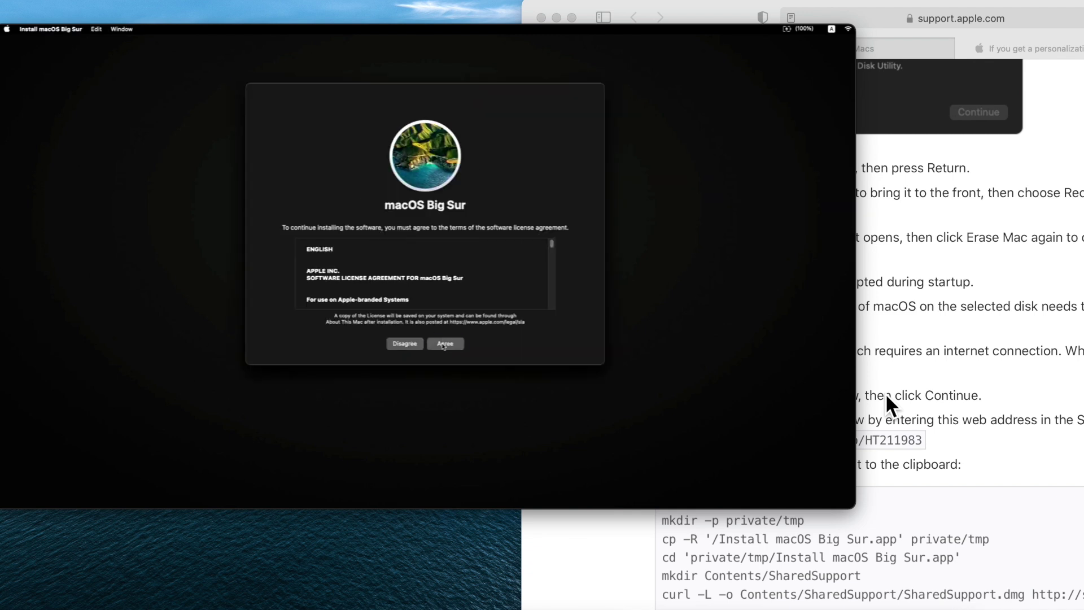
left_click(445, 343)
left_click(454, 259)
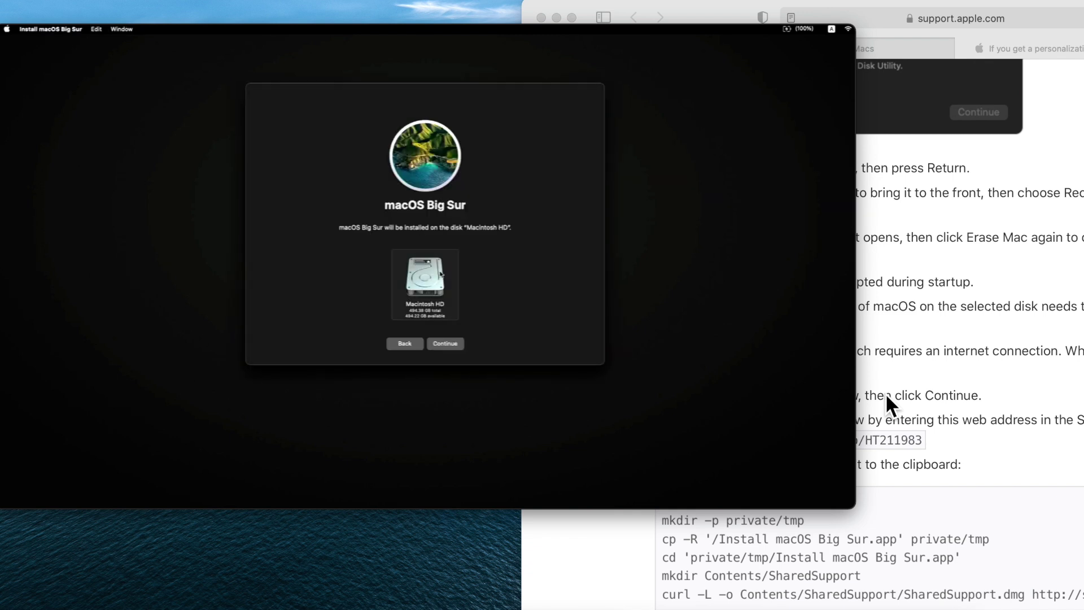
left_click(446, 343)
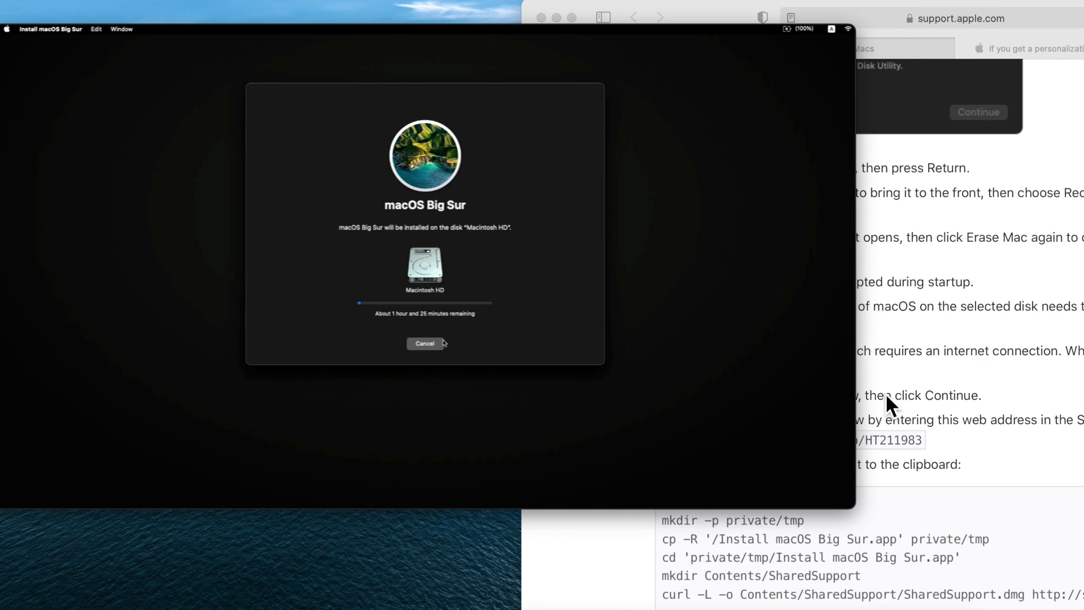
left_click(934, 390)
- Scroll through step 12's Terminal command block, ending with the curl download of SharedSupport.dmg
scroll(932, 409, "down", 3)
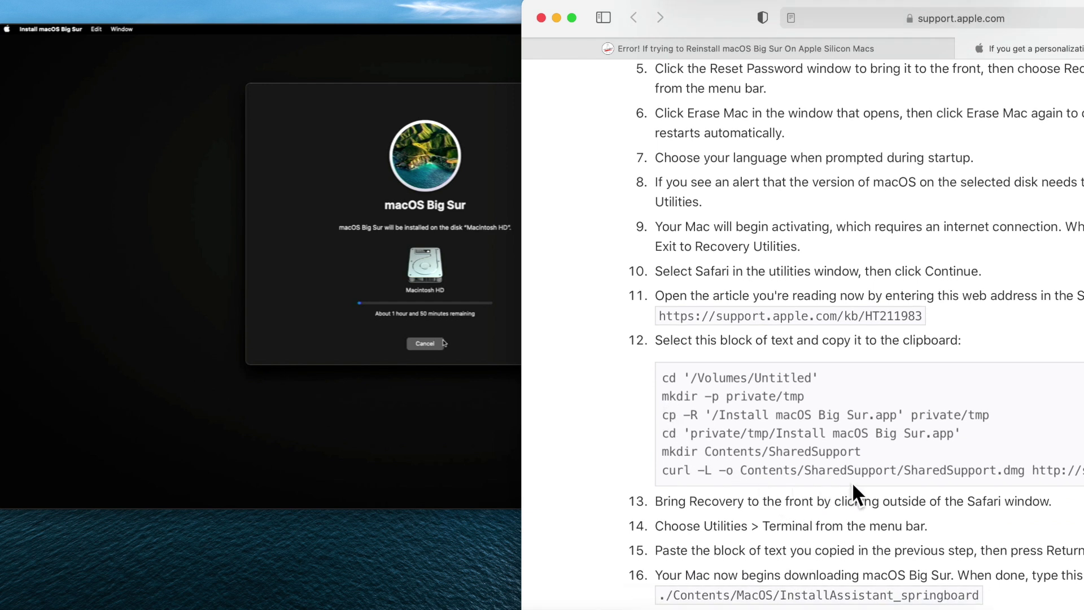
scroll(878, 475, "right", 3)
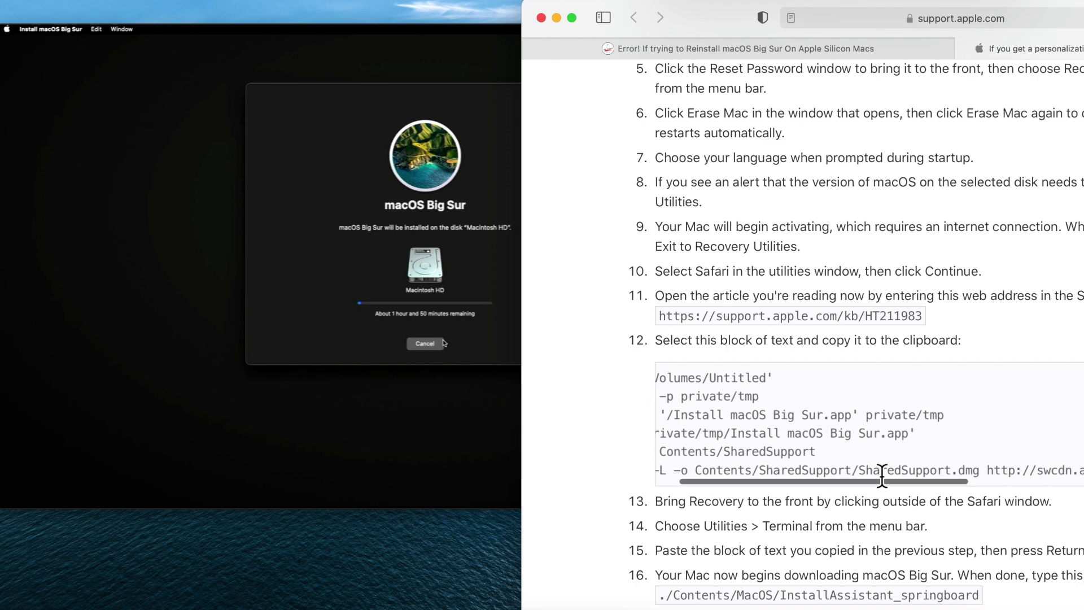
scroll(884, 474, "right", 5)
scroll(882, 474, "left", 6)
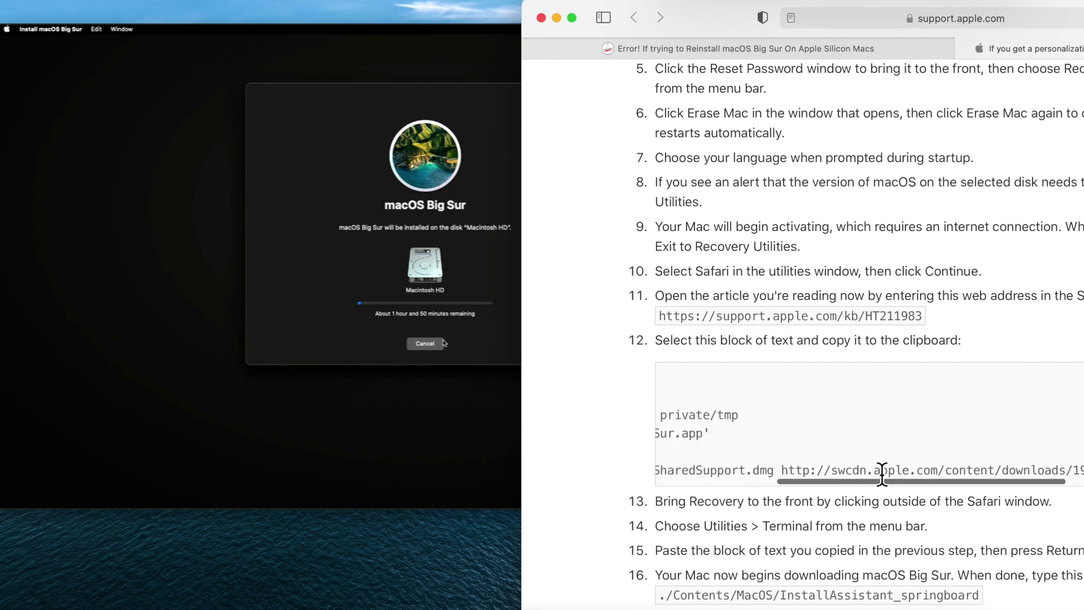
scroll(790, 446, "right", 2)
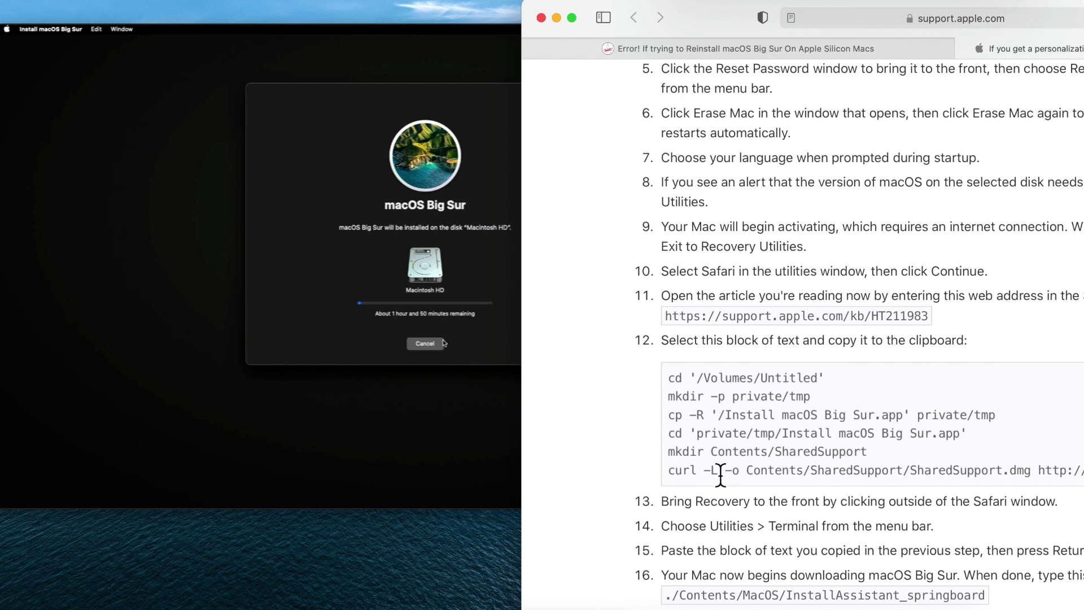
scroll(720, 474, "up", 1)
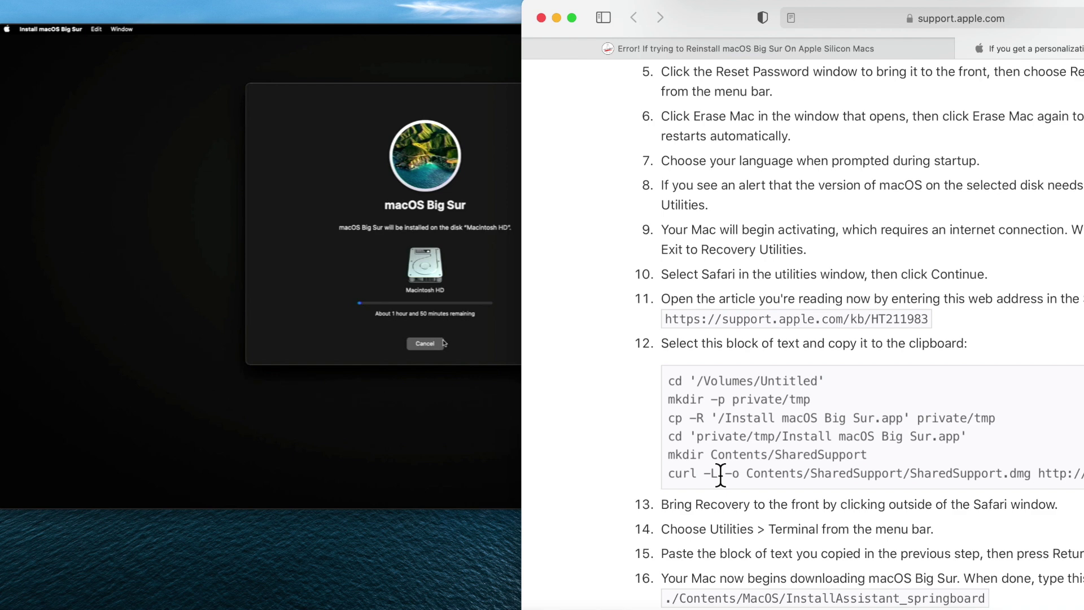
- Bring the Big Sur installer in front of Safari while it keeps installing onto Macintosh HD
left_click(295, 299)
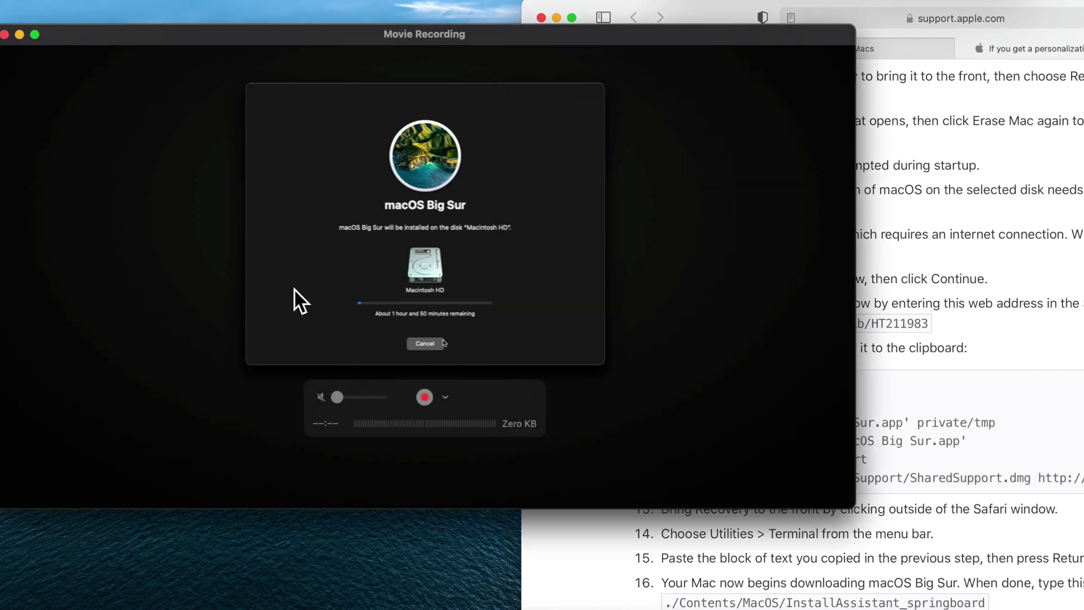